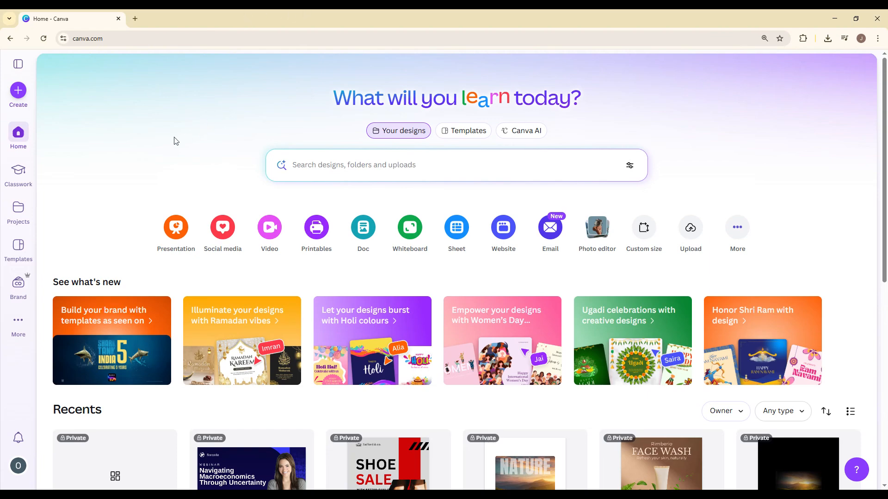
Step: Create a new blank Facebook Ad design by searching the design types for "FACEBOOK AD"
{"action": "left_click", "coordinate": [19, 91]}
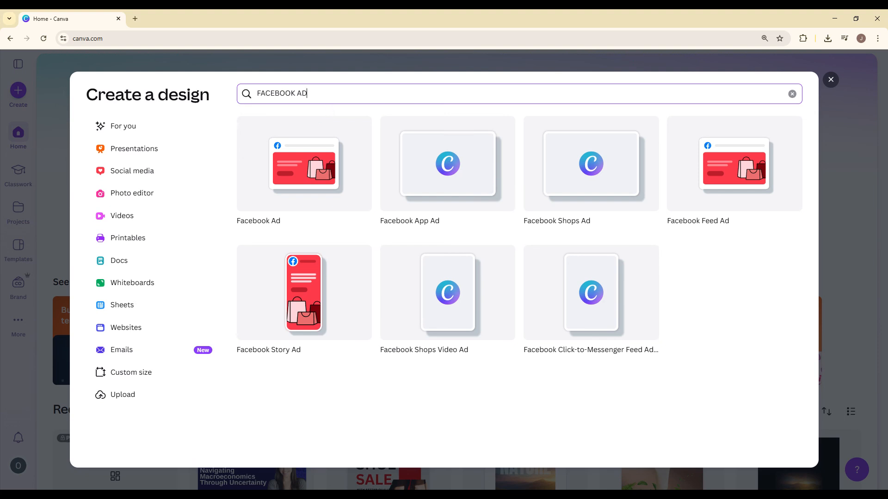
{"action": "left_click", "coordinate": [242, 174]}
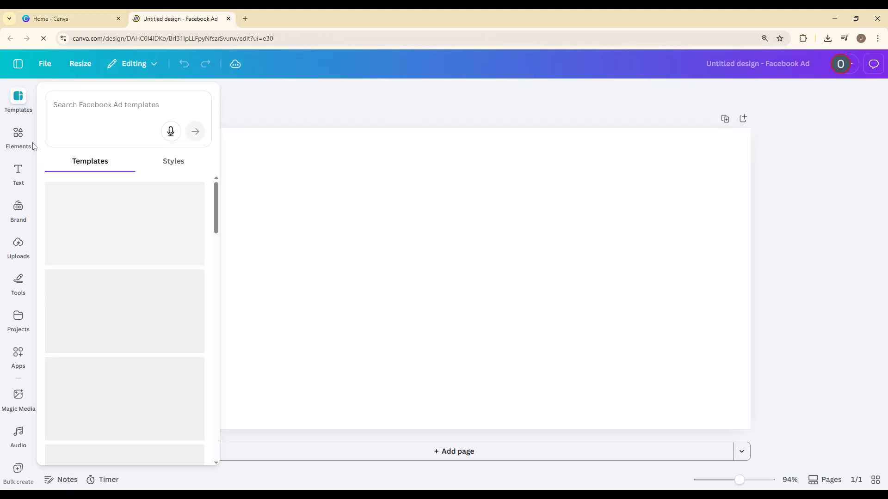
Step: Search the Facebook Ad templates for "real estate ads" and apply the "Find the Luxury Home of Your Dreams" template
{"action": "left_click", "coordinate": [95, 106]}
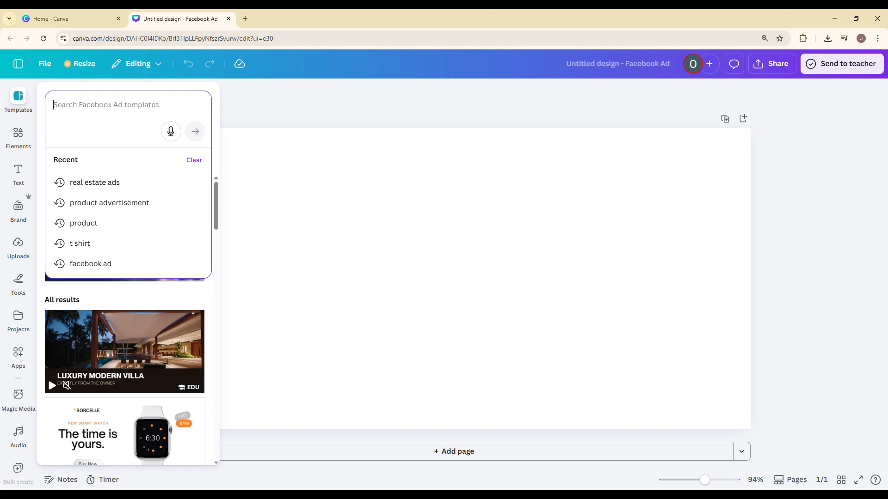
{"action": "left_click", "coordinate": [59, 110]}
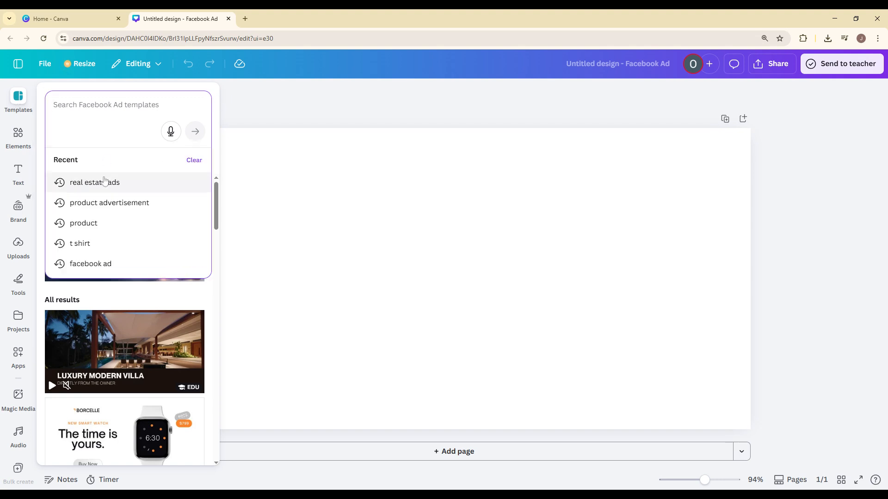
{"action": "left_click", "coordinate": [105, 182]}
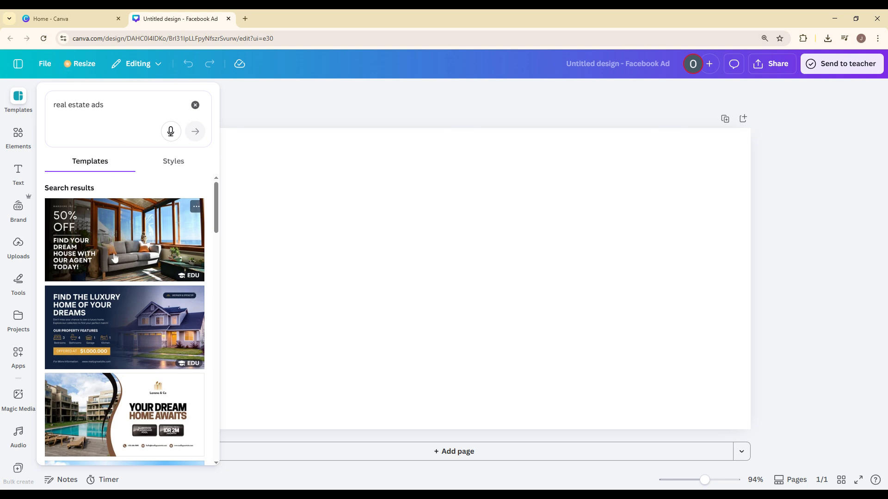
{"action": "left_click", "coordinate": [109, 312]}
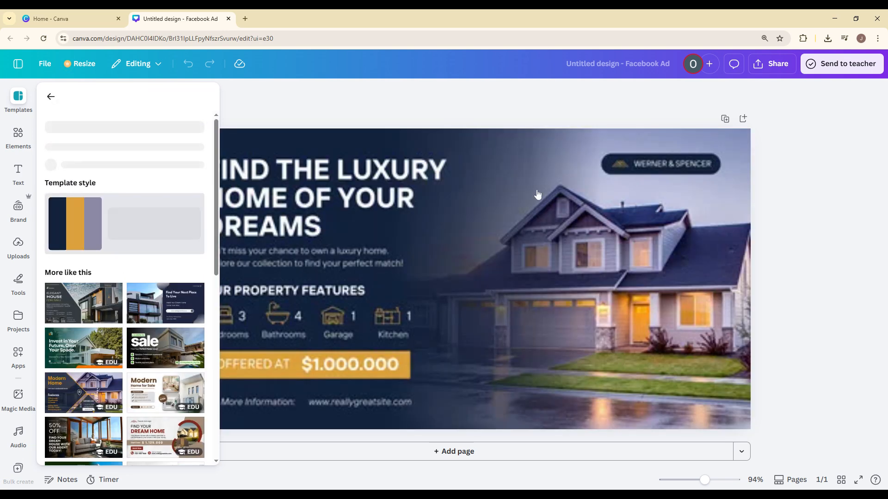
{"action": "left_click", "coordinate": [52, 97]}
{"action": "left_click", "coordinate": [275, 105]}
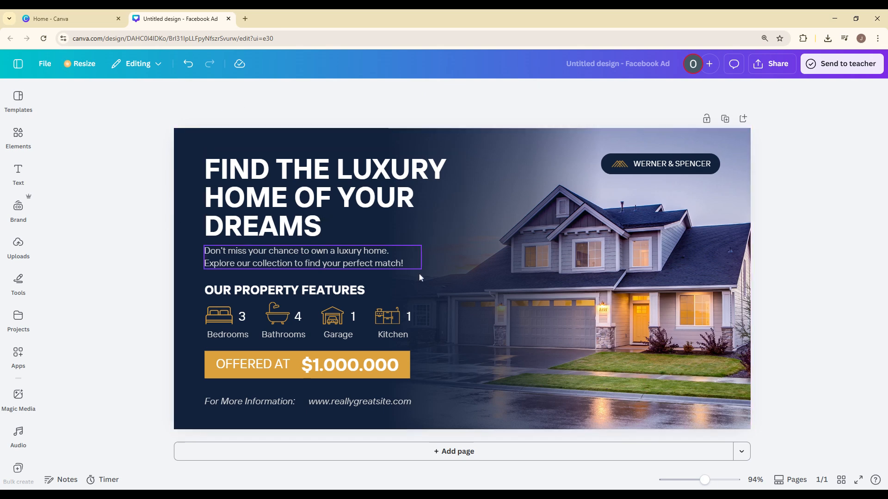
Step: Select the template's house photo and bring up the recently used photos in the elements library
{"action": "left_click", "coordinate": [652, 276]}
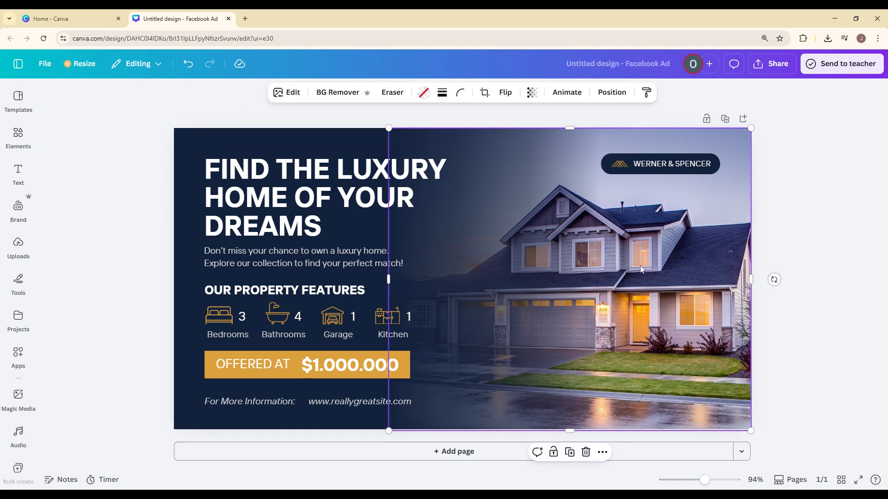
{"action": "left_click", "coordinate": [8, 138]}
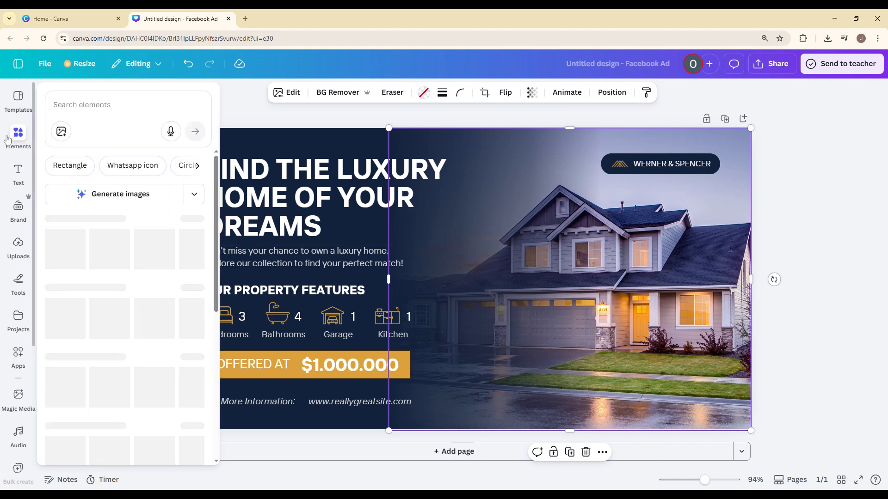
{"action": "left_click", "coordinate": [83, 105]}
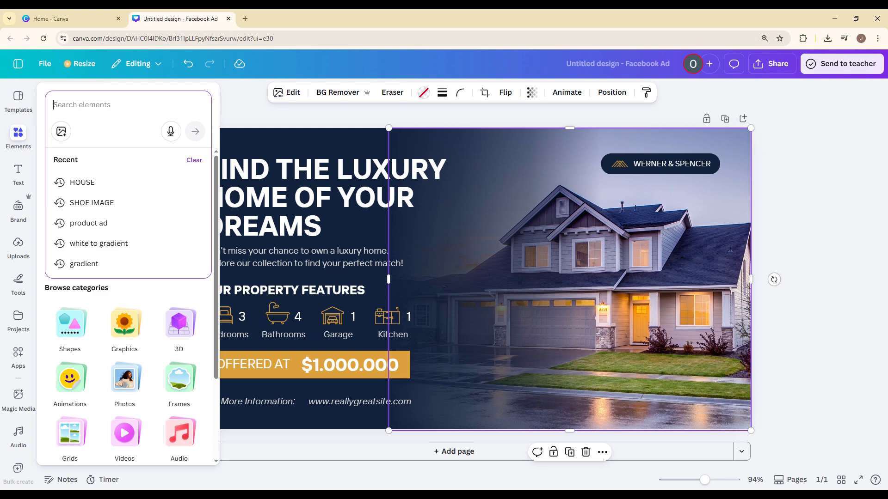
{"action": "left_click", "coordinate": [25, 138]}
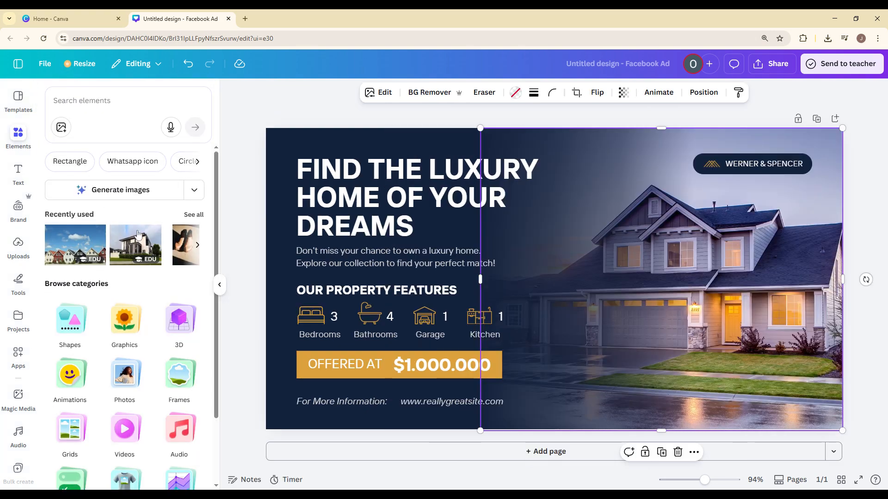
{"action": "left_click", "coordinate": [121, 251]}
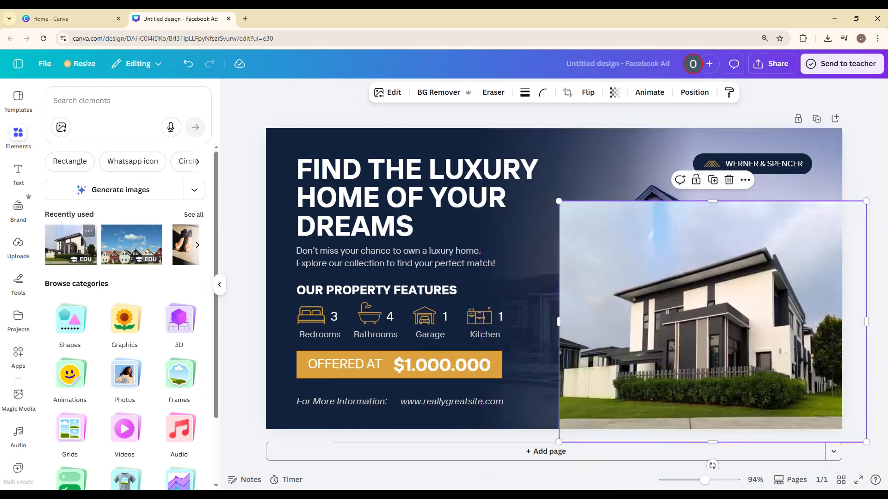
{"action": "key", "text": "Delete"}
{"action": "double_click", "coordinate": [735, 254]}
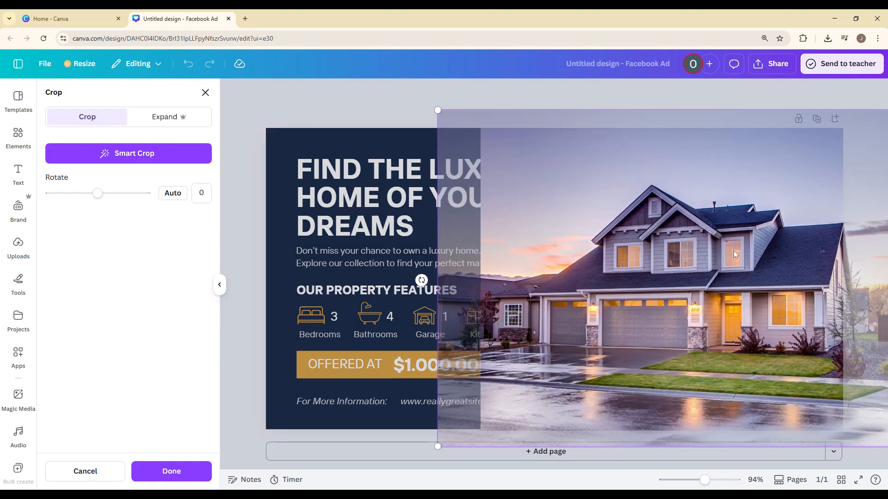
{"action": "key", "text": "Escape"}
Step: Replace the template's house photo with the recently used photo of the modern black-and-white house
{"action": "left_click", "coordinate": [81, 249]}
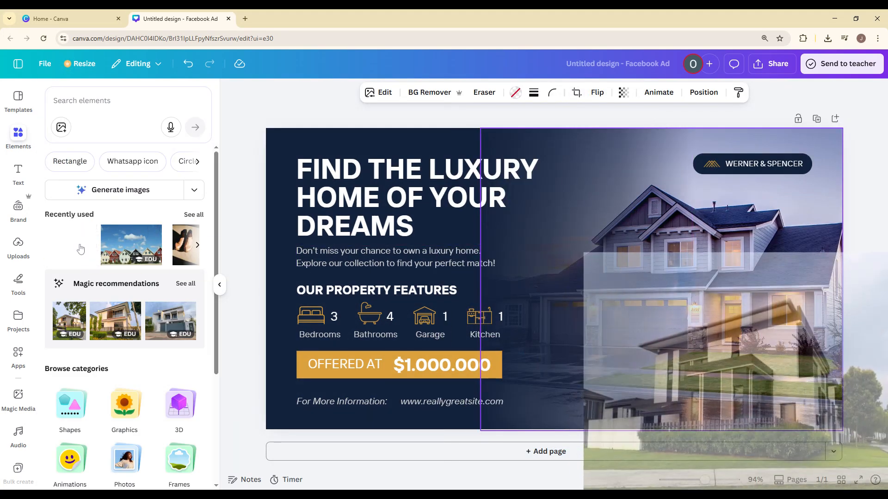
{"action": "left_click_drag", "start_coordinate": [706, 288], "coordinate": [729, 291]}
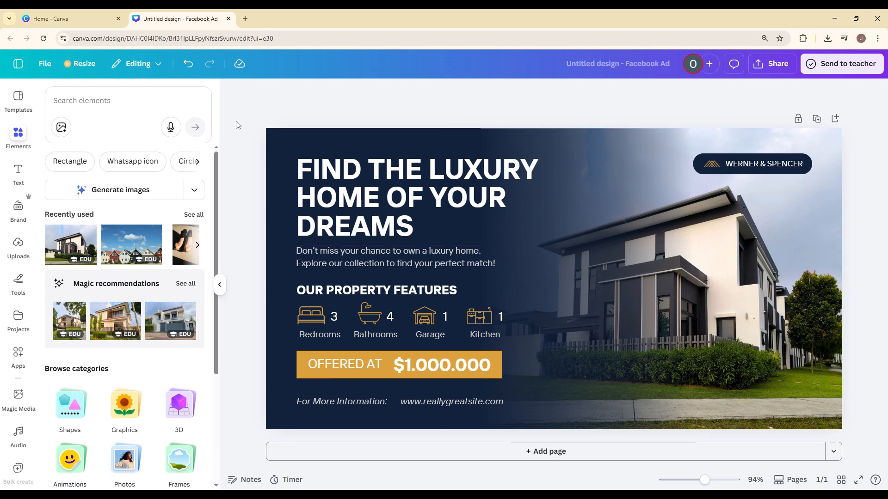
{"action": "left_click", "coordinate": [219, 284]}
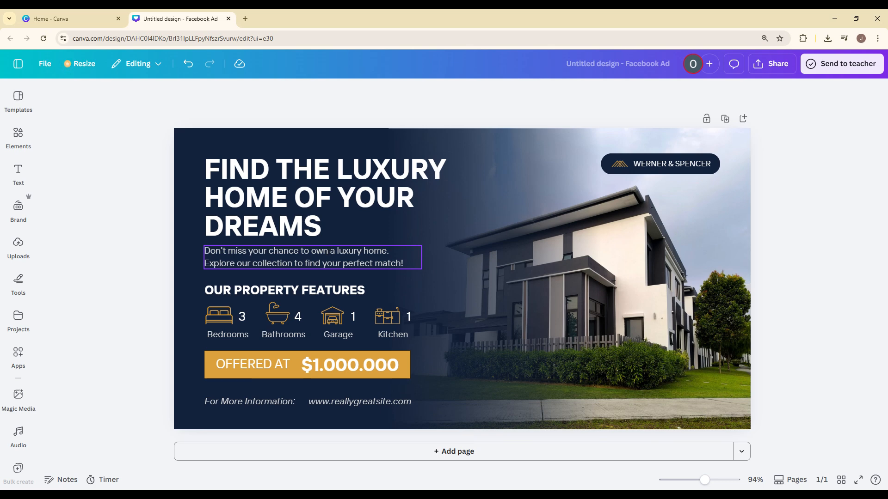
{"action": "left_click", "coordinate": [305, 176]}
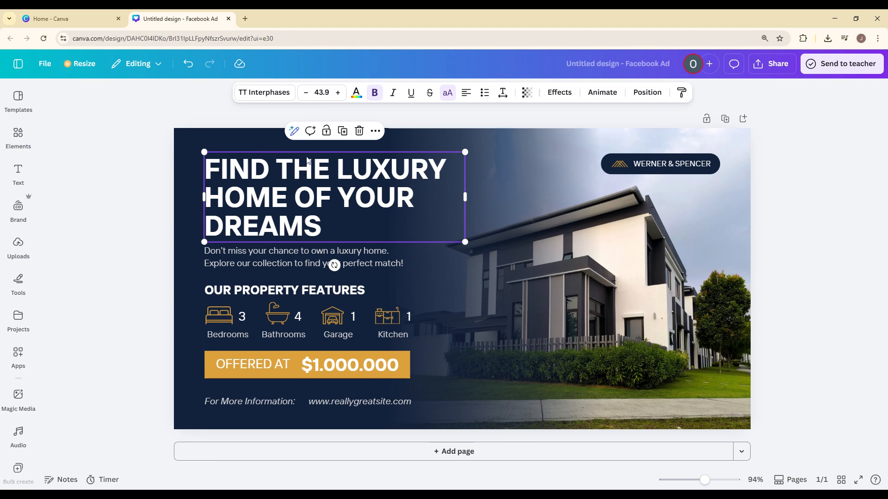
{"action": "scroll", "coordinate": [6, 295], "scroll_direction": "down", "scroll_amount": 4}
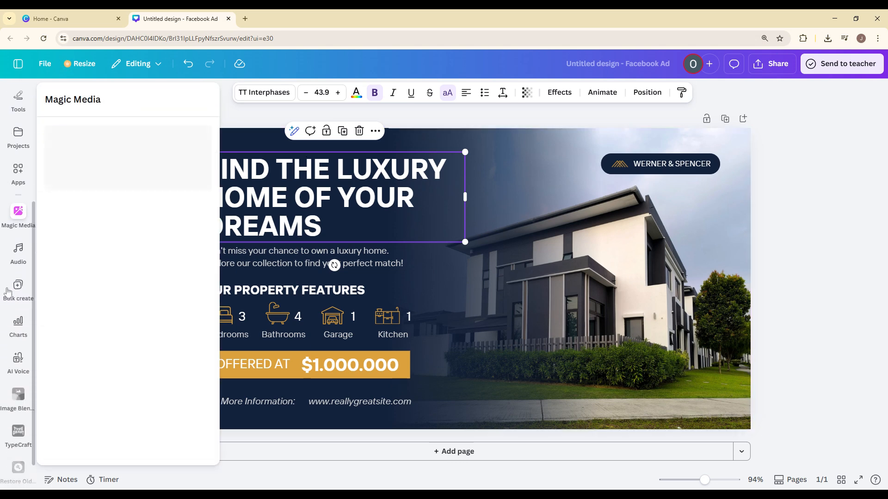
{"action": "scroll", "coordinate": [8, 286], "scroll_direction": "up", "scroll_amount": 4}
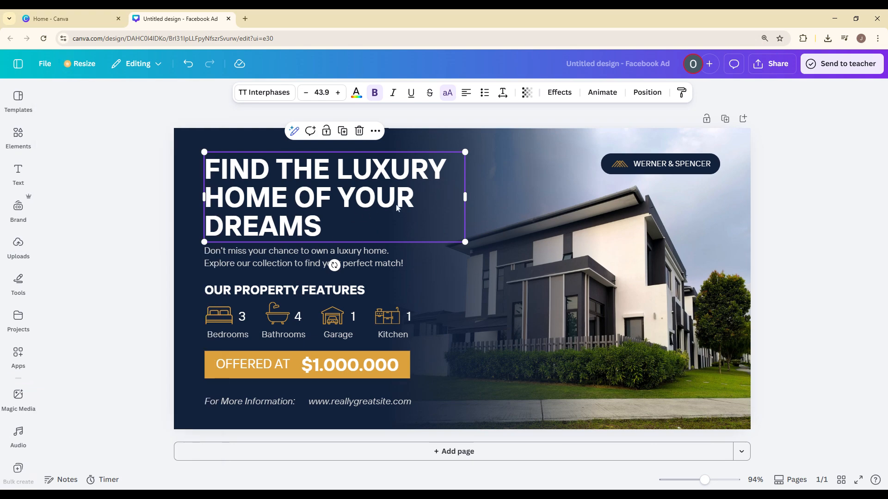
{"action": "left_click", "coordinate": [443, 120]}
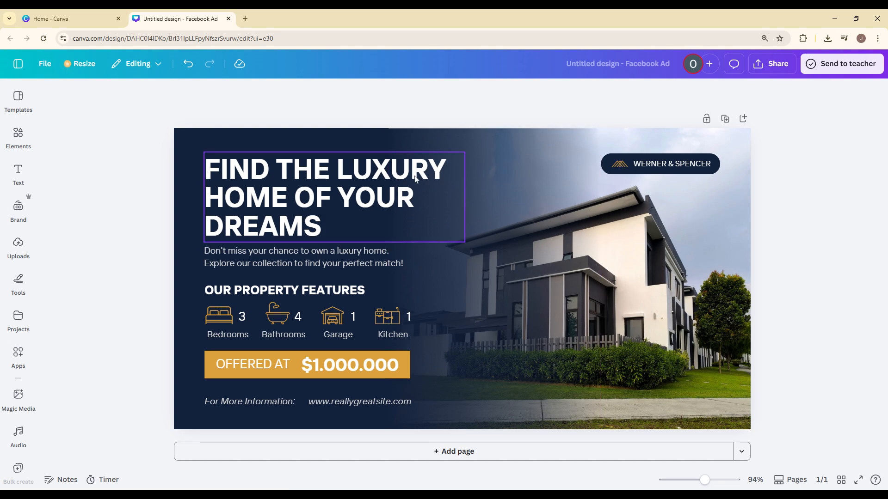
Step: Search the elements library for "BEDROOM ICON"
{"action": "left_click", "coordinate": [19, 209]}
{"action": "left_click", "coordinate": [18, 134]}
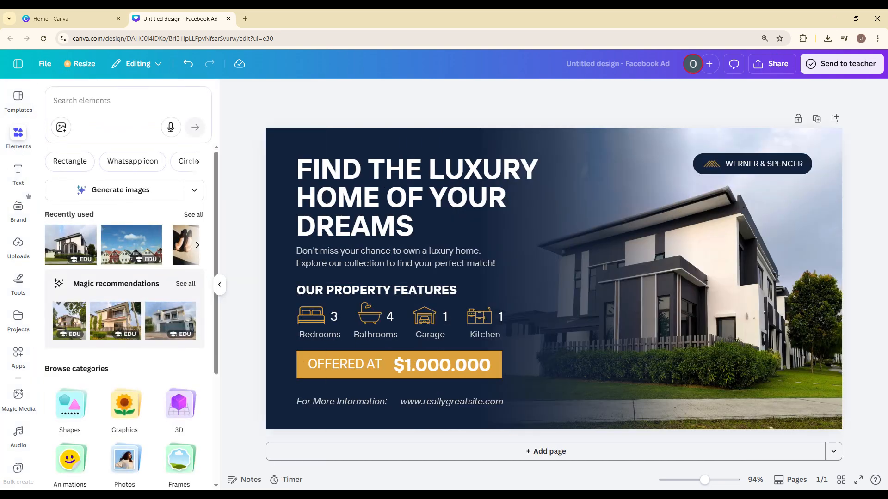
{"action": "left_click", "coordinate": [111, 101]}
{"action": "type", "text": "BEDROOM"}
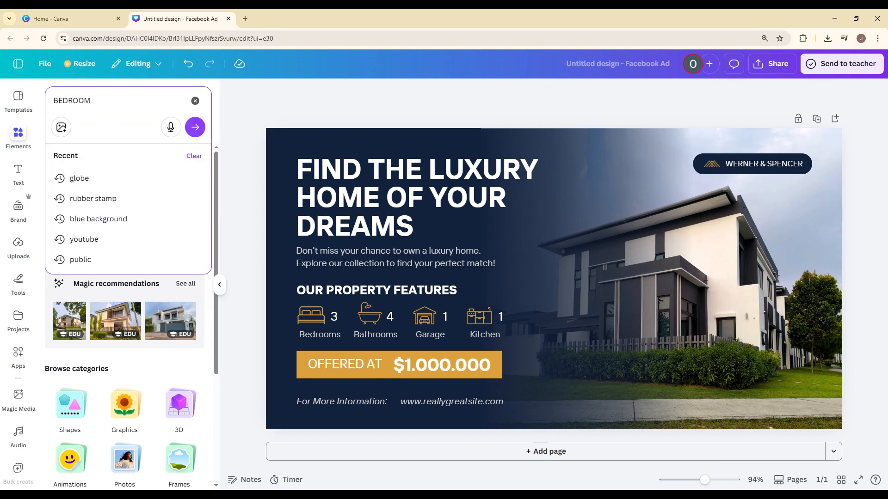
{"action": "type", "text": " ICON]\\"}
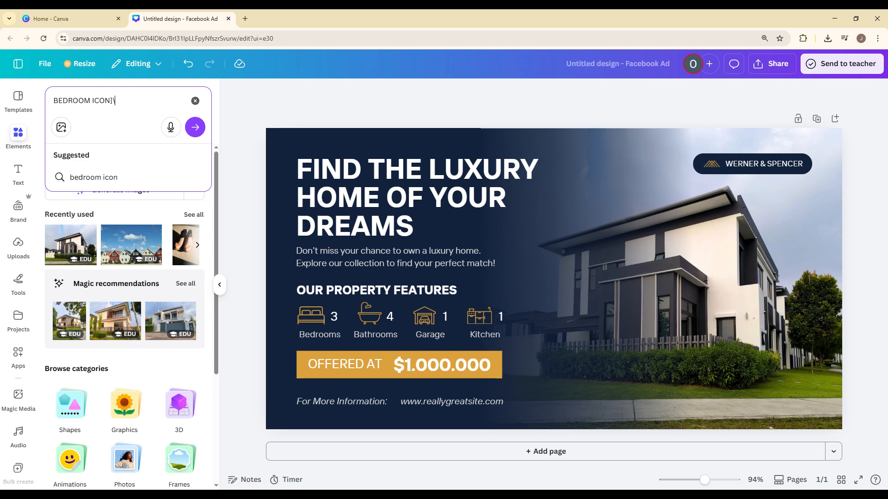
{"action": "key", "text": "BackSpace"}
{"action": "key", "text": "BackSpace"}
{"action": "key", "text": "Return"}
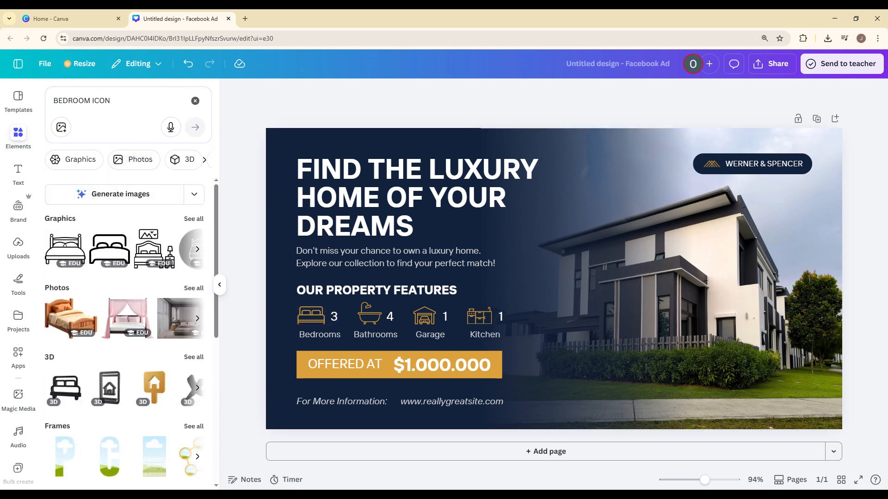
Step: Search the elements library for "BATHROOM ICON" and clear the search
{"action": "left_click_drag", "start_coordinate": [92, 101], "coordinate": [59, 101]}
{"action": "type", "text": "AT"}
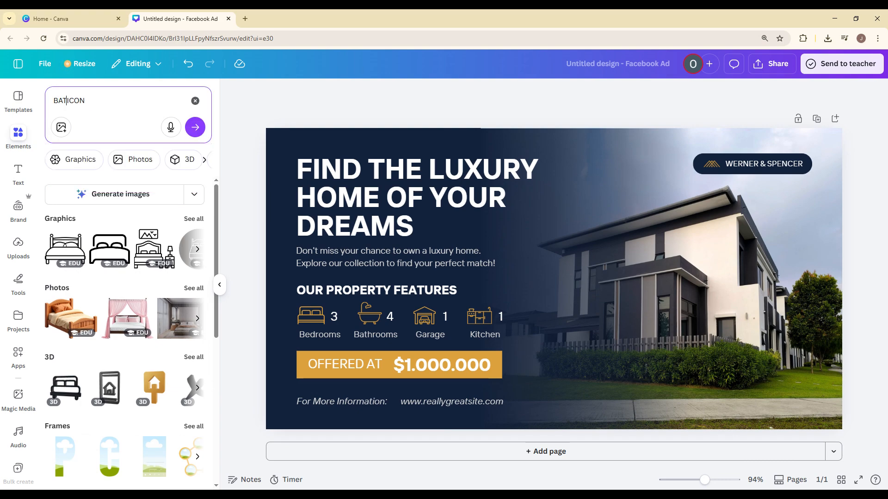
{"action": "type", "text": "HROOM"}
{"action": "key", "text": "Return"}
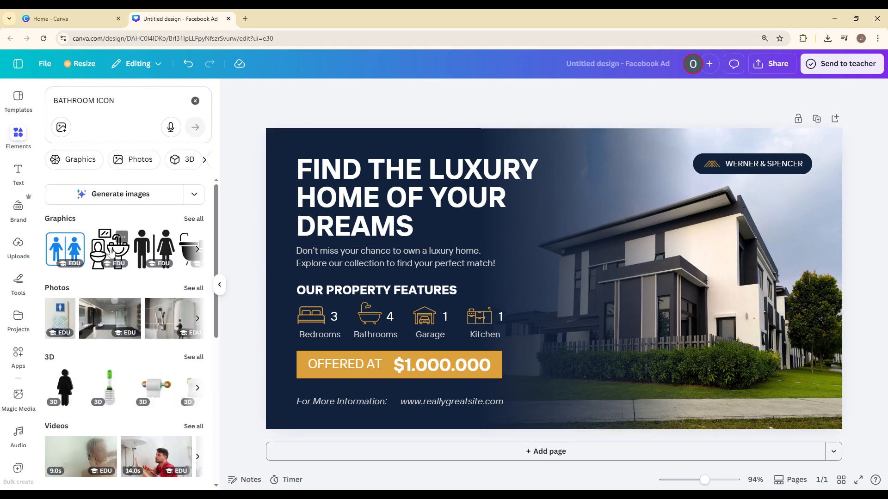
{"action": "left_click", "coordinate": [195, 101]}
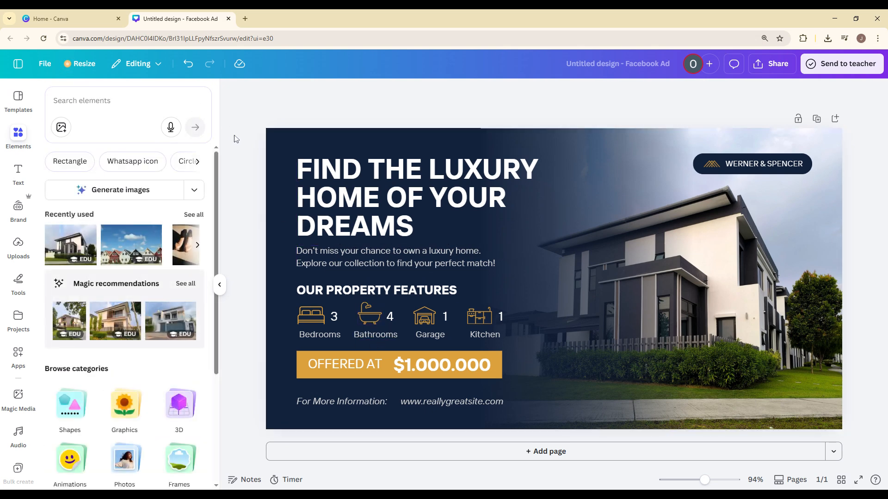
{"action": "left_click", "coordinate": [97, 100]}
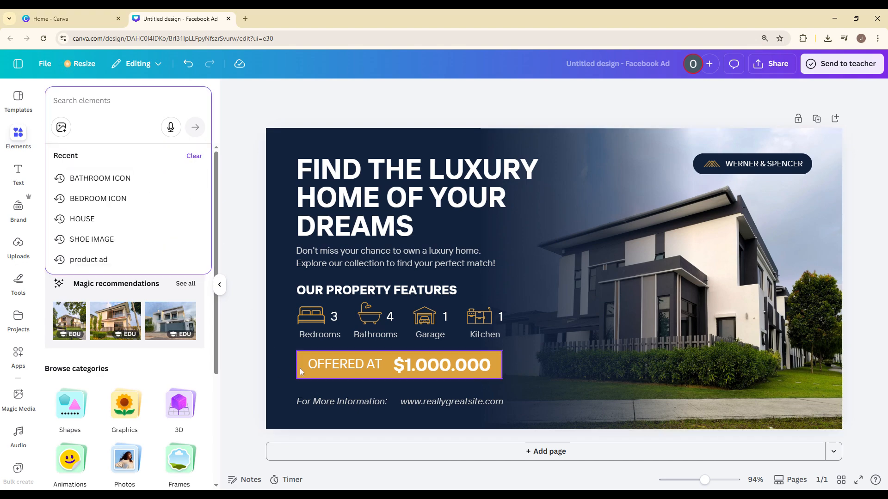
{"action": "left_click_drag", "start_coordinate": [300, 371], "coordinate": [307, 365]}
{"action": "key", "text": "ctrl+z"}
{"action": "left_click", "coordinate": [401, 366]}
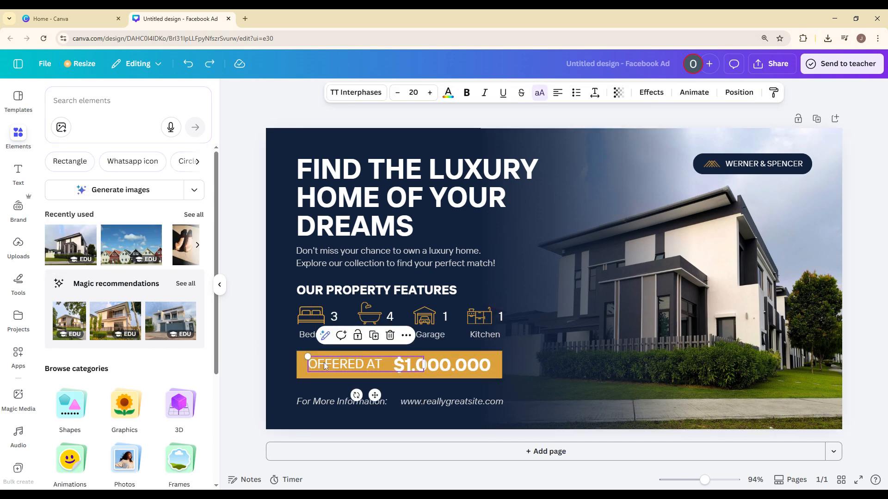
{"action": "left_click", "coordinate": [400, 365]}
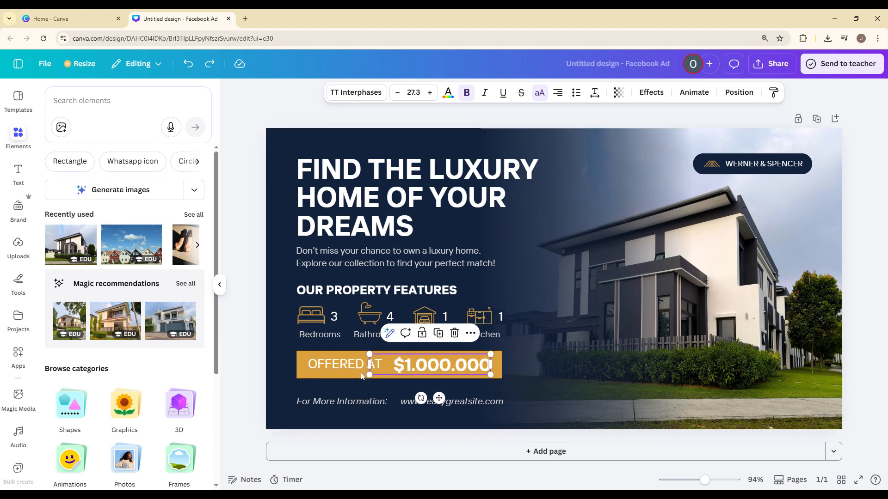
{"action": "left_click", "coordinate": [218, 285]}
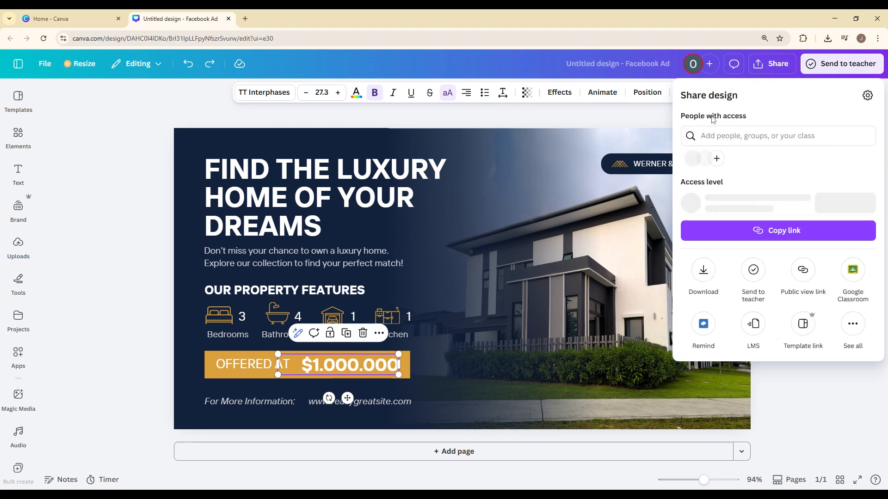
Step: Review the available download file types and download the ad as a PNG at 1,200 × 628 px
{"action": "left_click", "coordinate": [702, 270]}
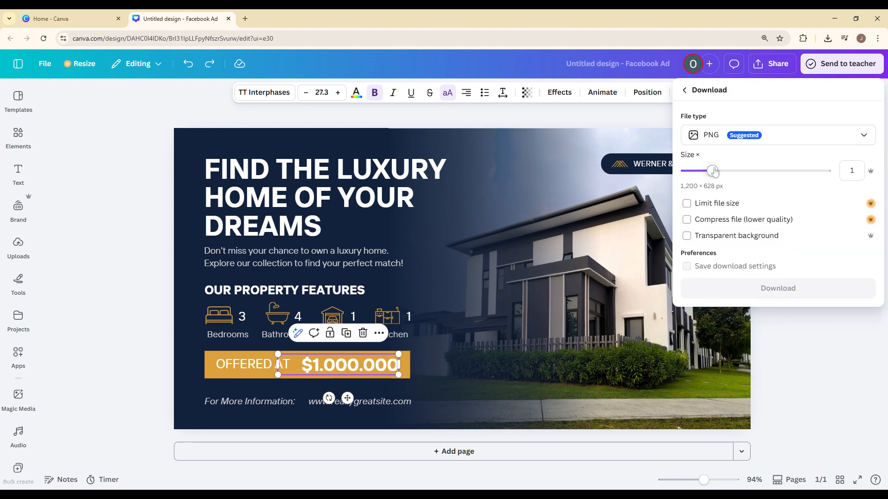
{"action": "left_click", "coordinate": [747, 138]}
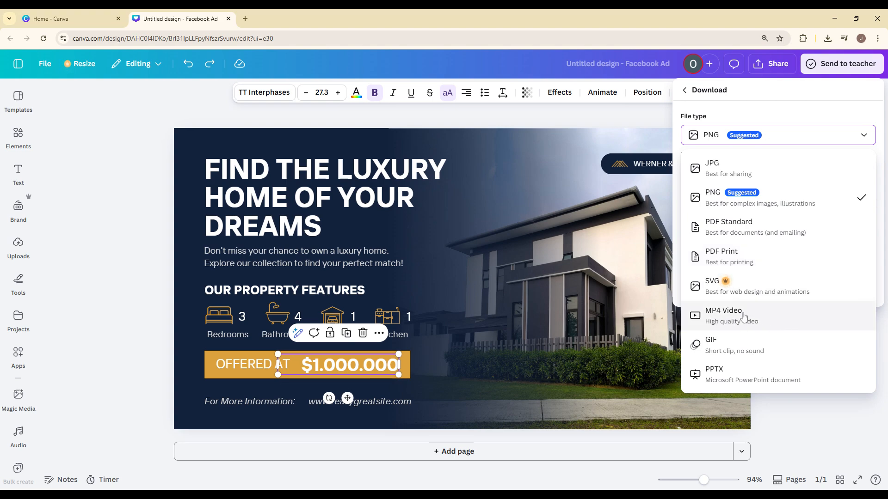
{"action": "left_click", "coordinate": [760, 133]}
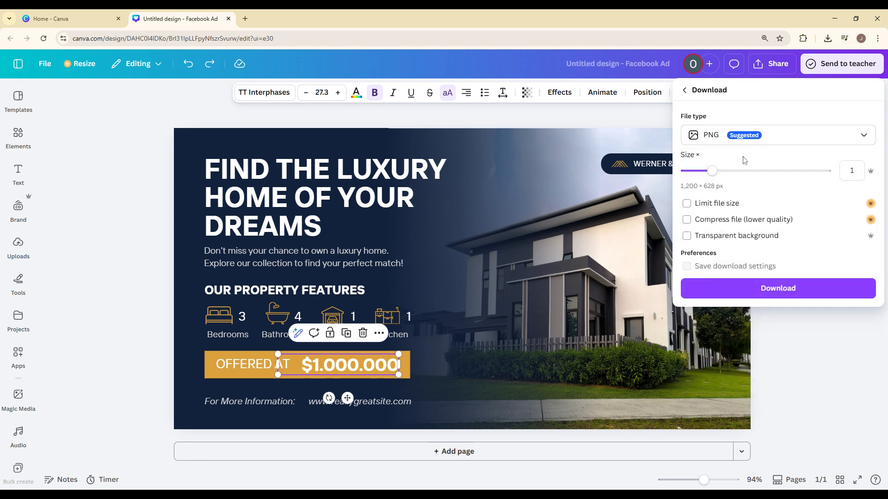
{"action": "left_click", "coordinate": [781, 295]}
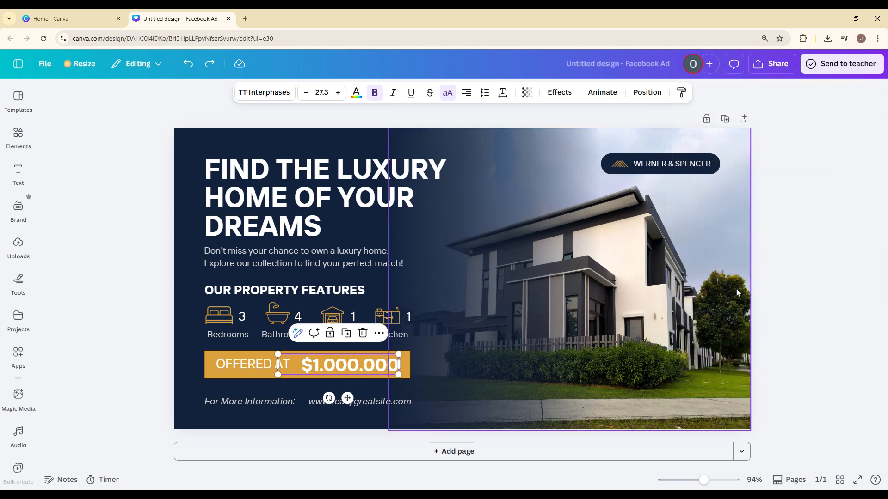
{"action": "left_click", "coordinate": [852, 234]}
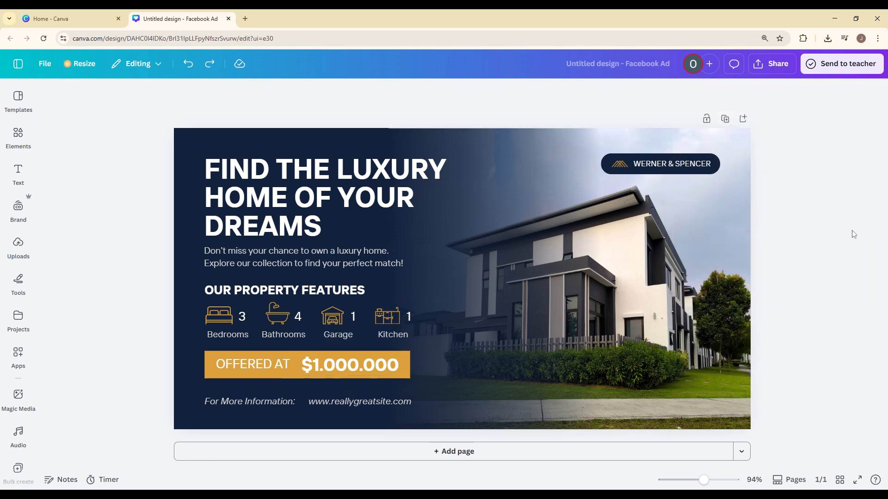